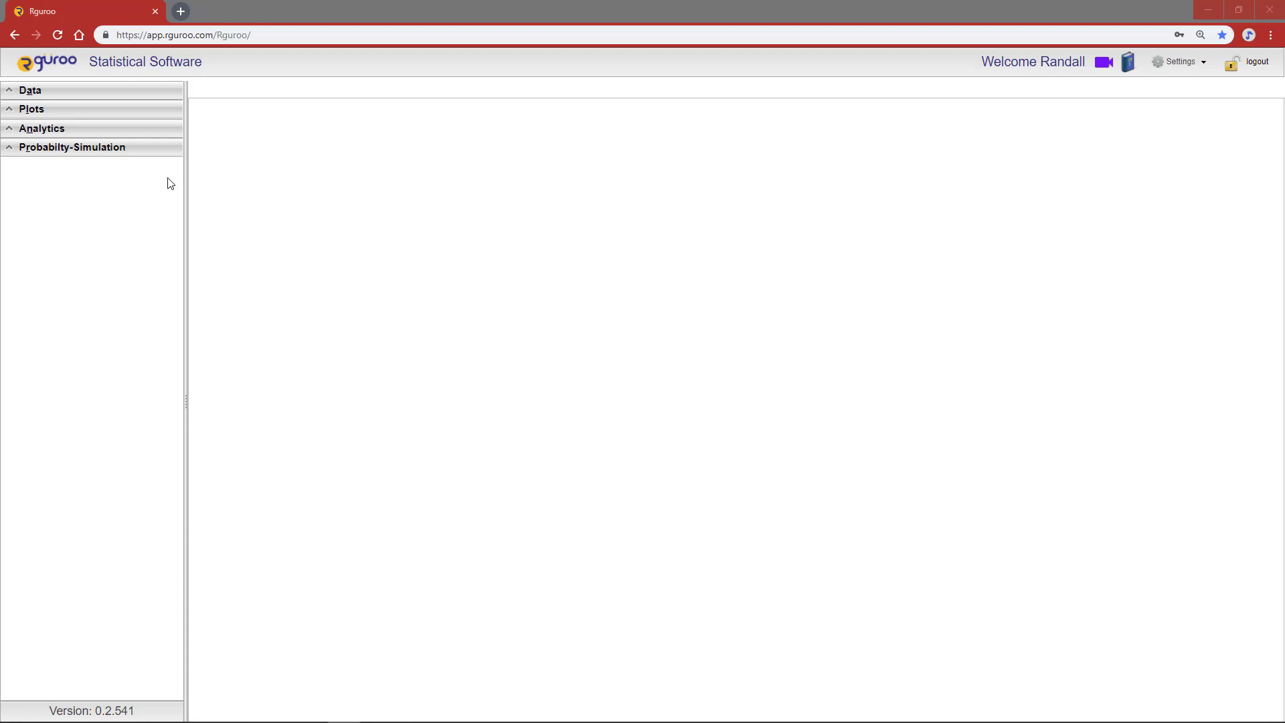
Step: Expand the Data panel and open the Student Survey dataset table
left_click(129, 93)
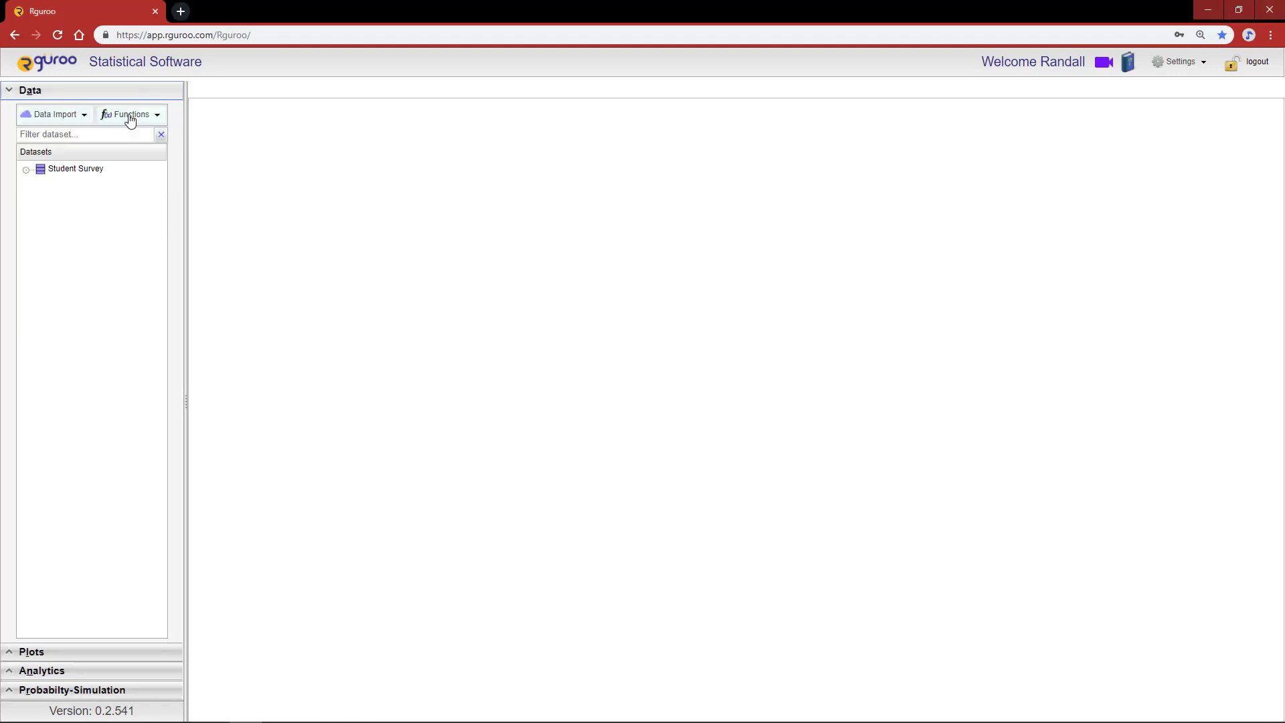
double_click(126, 168)
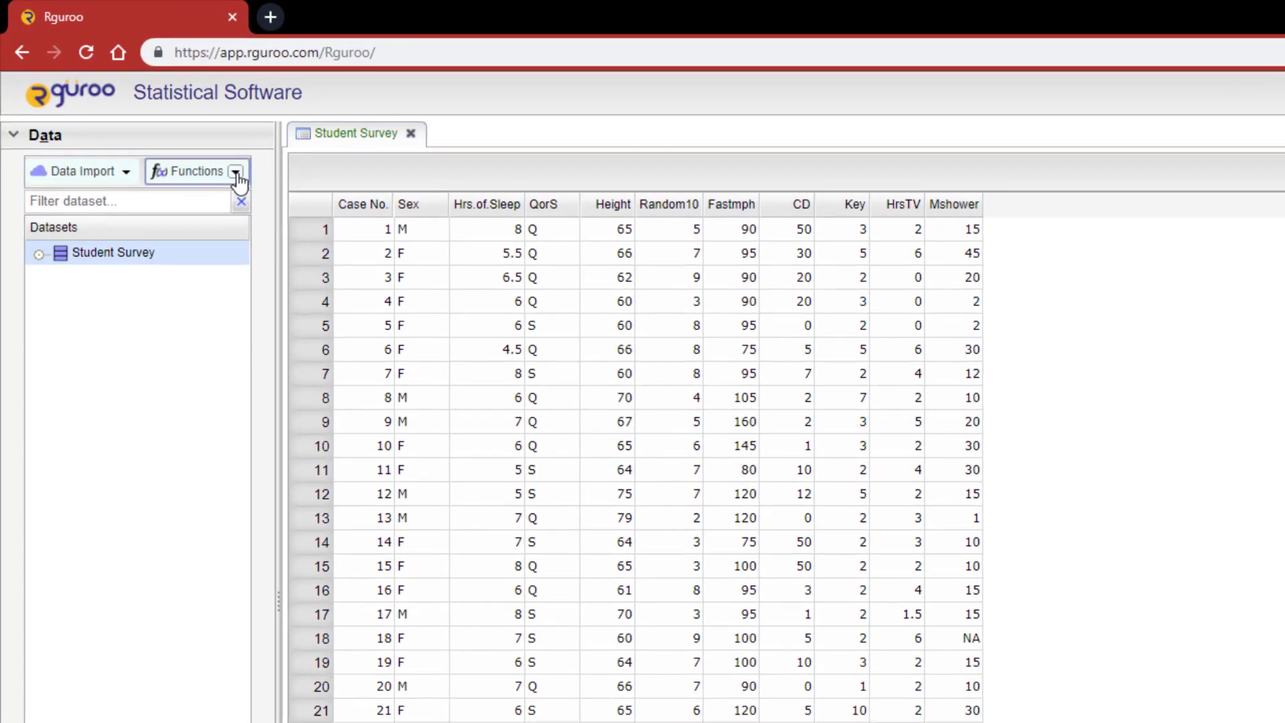
Step: Start a new Data Subset from Functions with Student Survey as the dataset
left_click(228, 169)
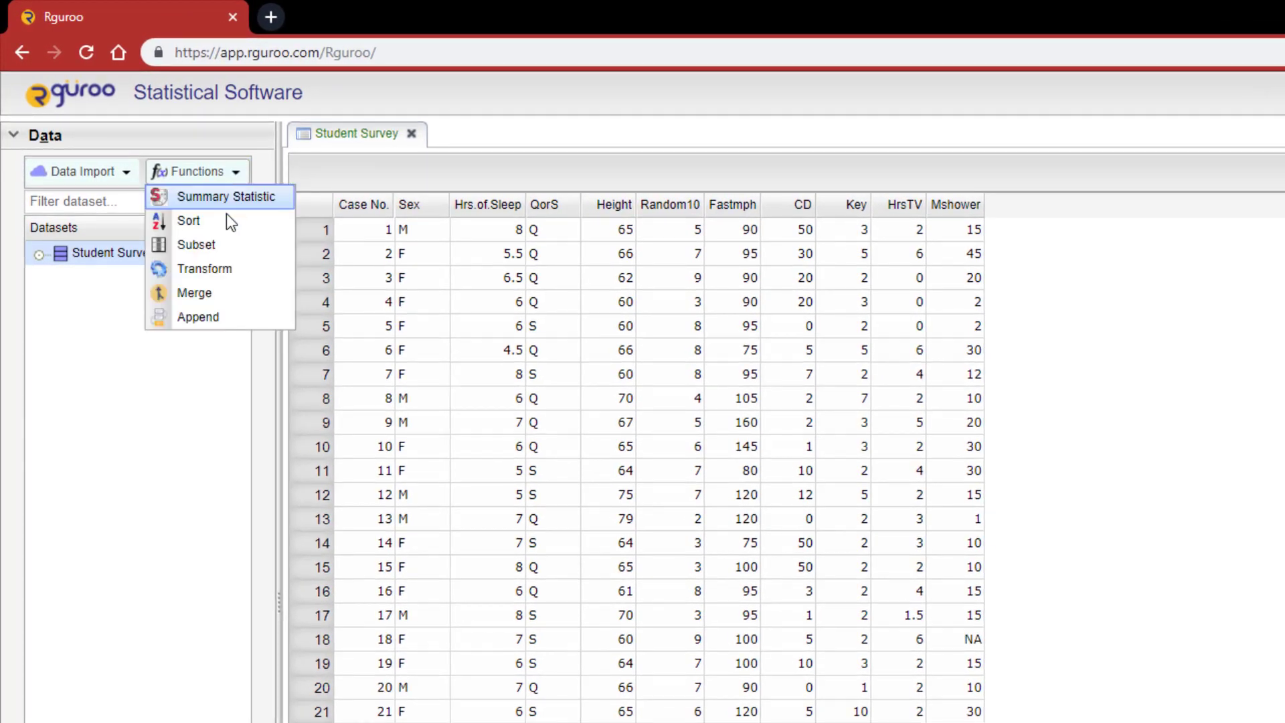
left_click(222, 248)
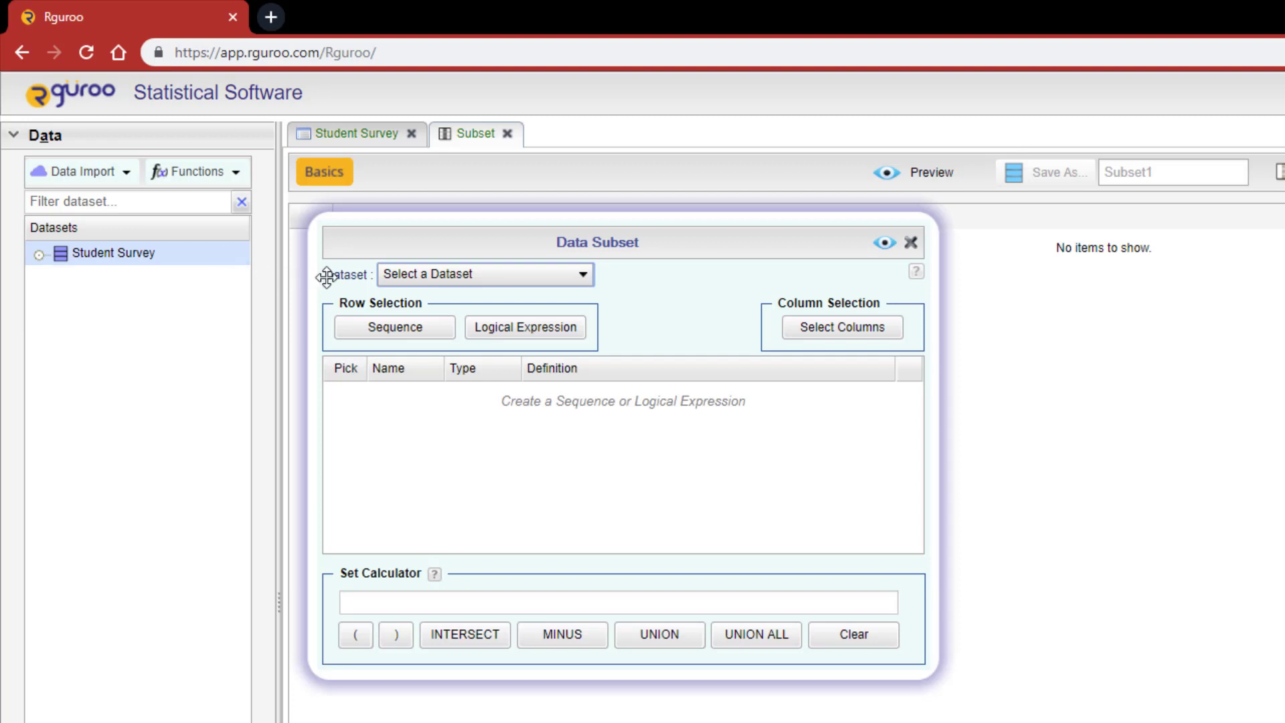
left_click(583, 277)
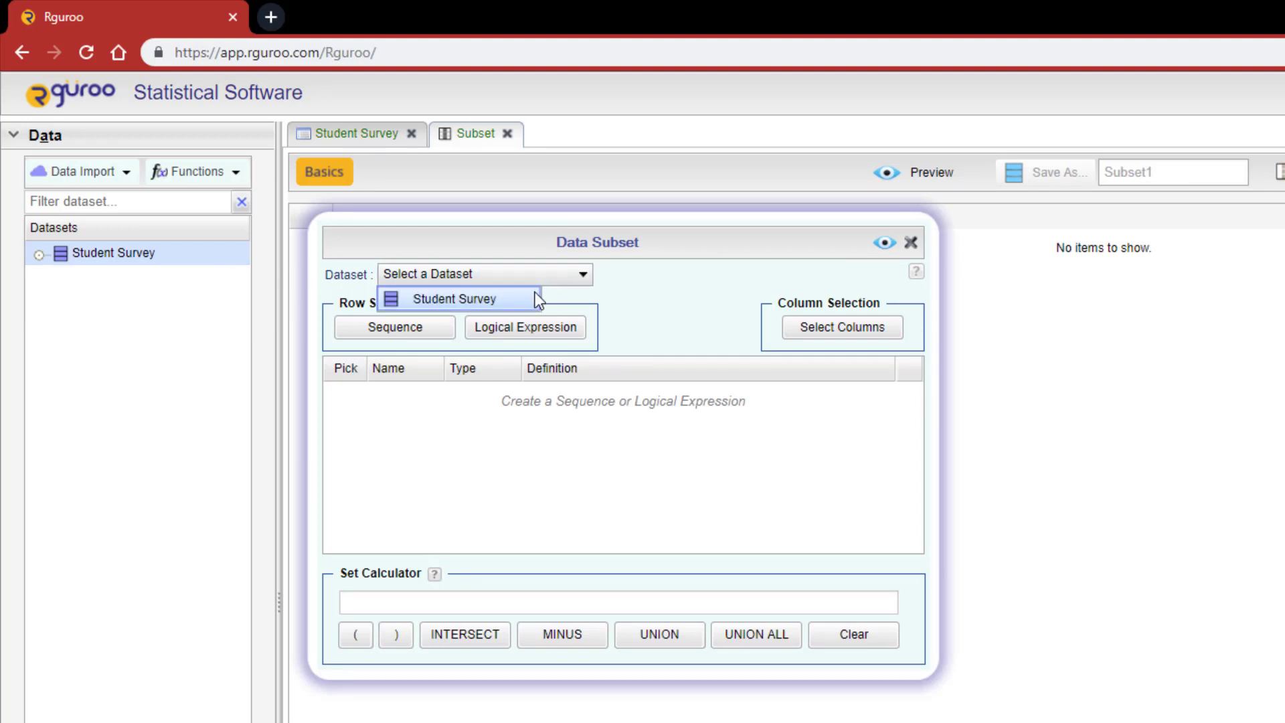
left_click(535, 292)
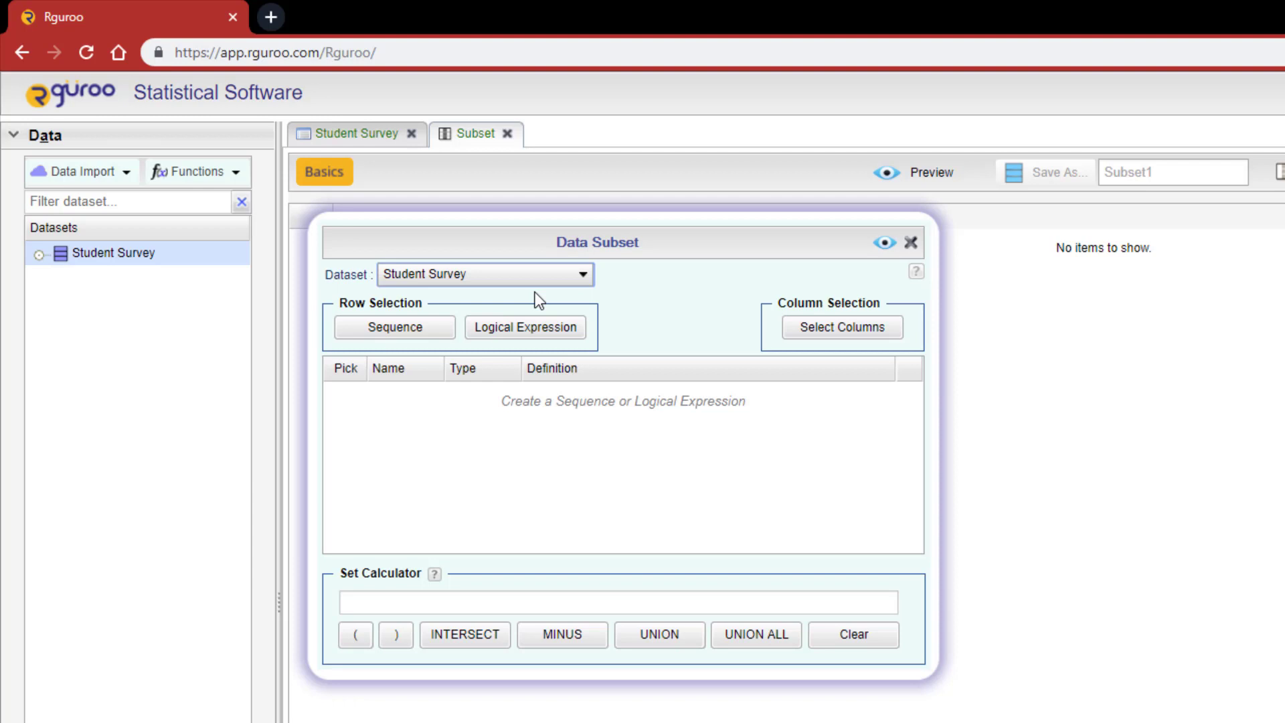
left_click(583, 336)
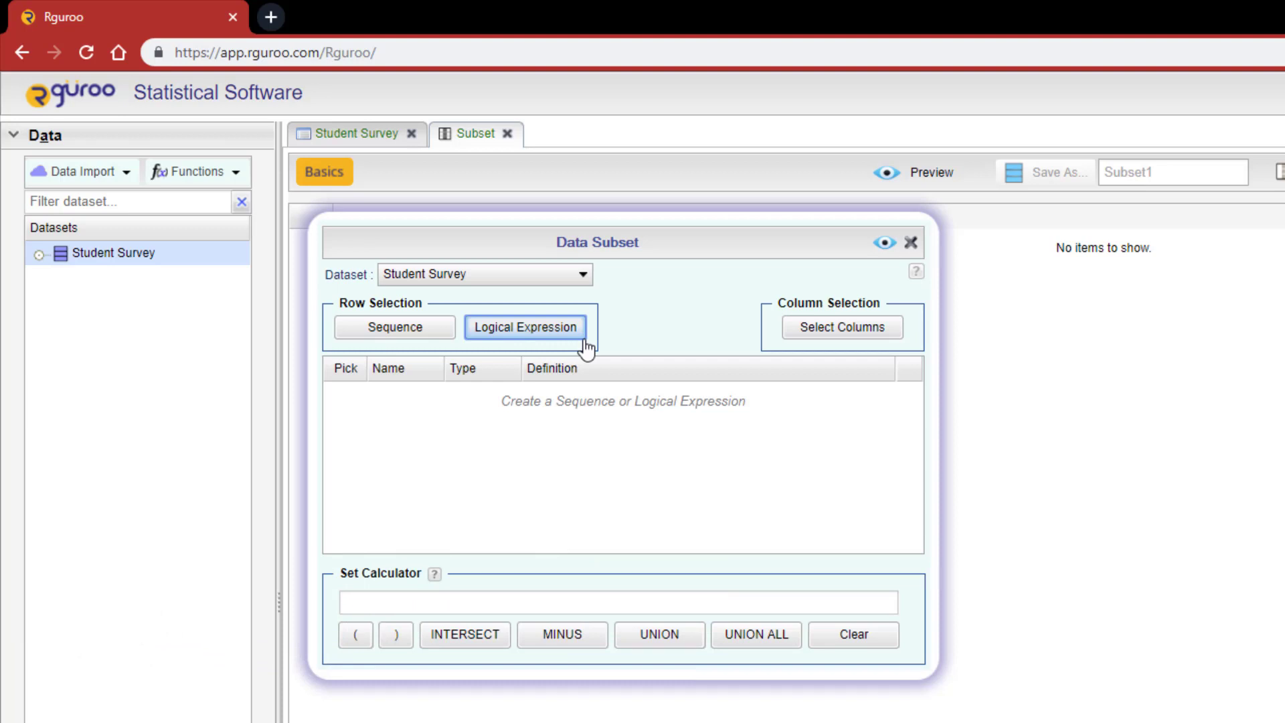
Step: Add logical expression row E3 and browse its variable and operator lists
left_click(581, 335)
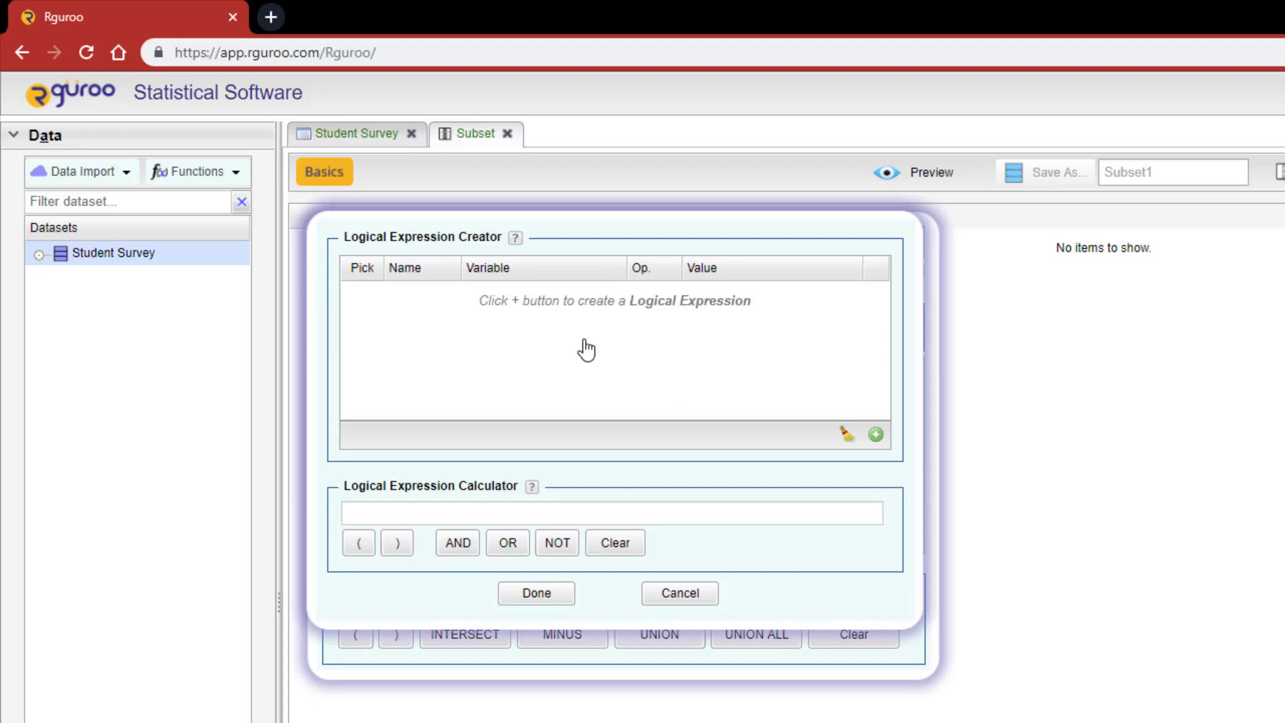
left_click(877, 436)
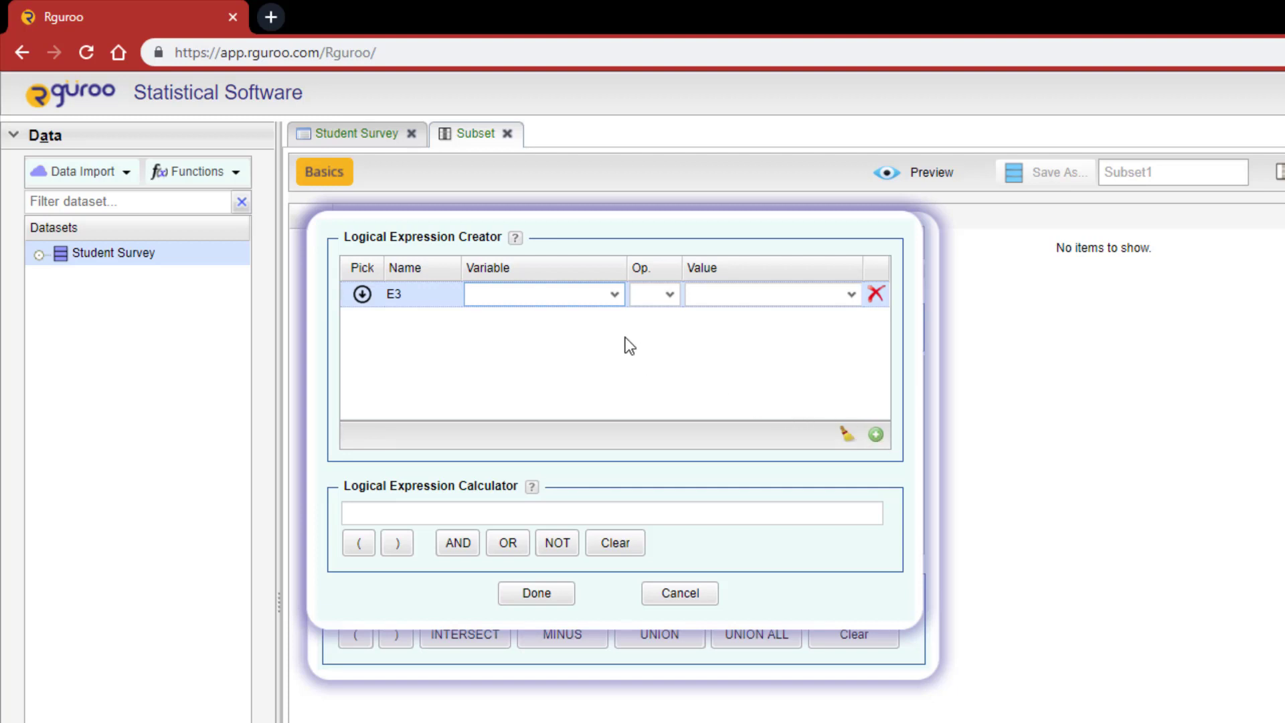
left_click(614, 297)
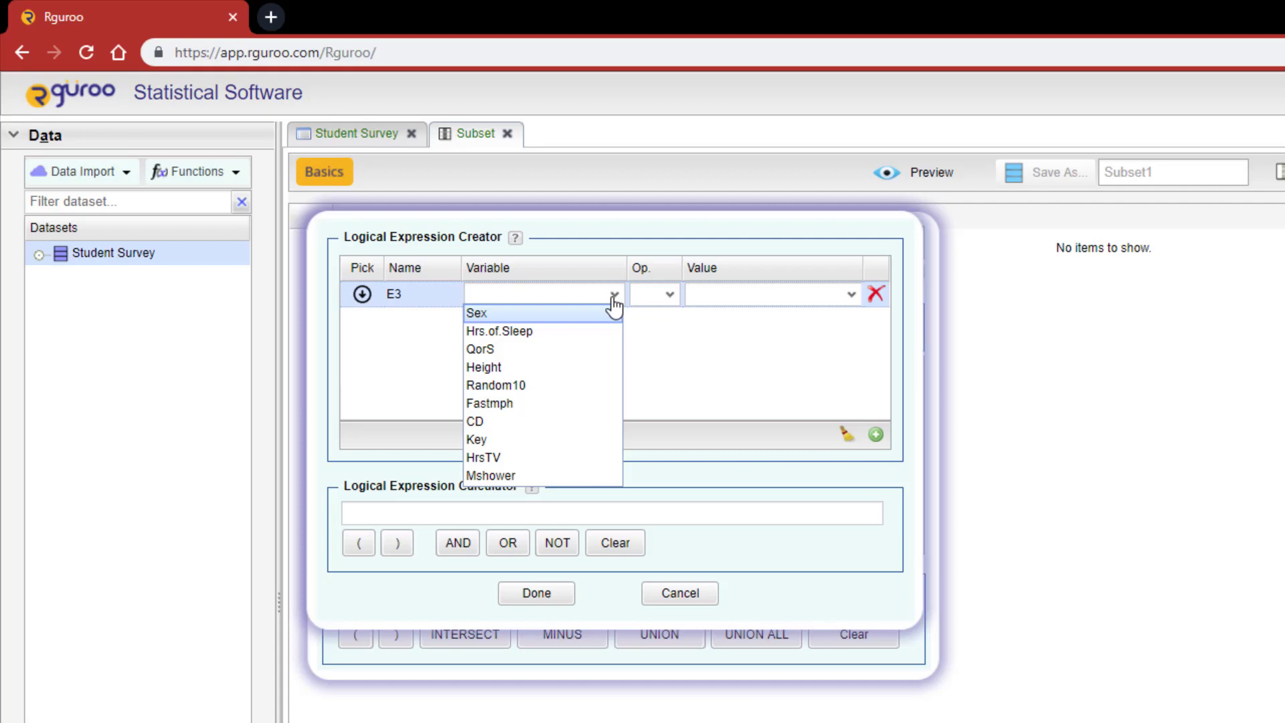
left_click(613, 297)
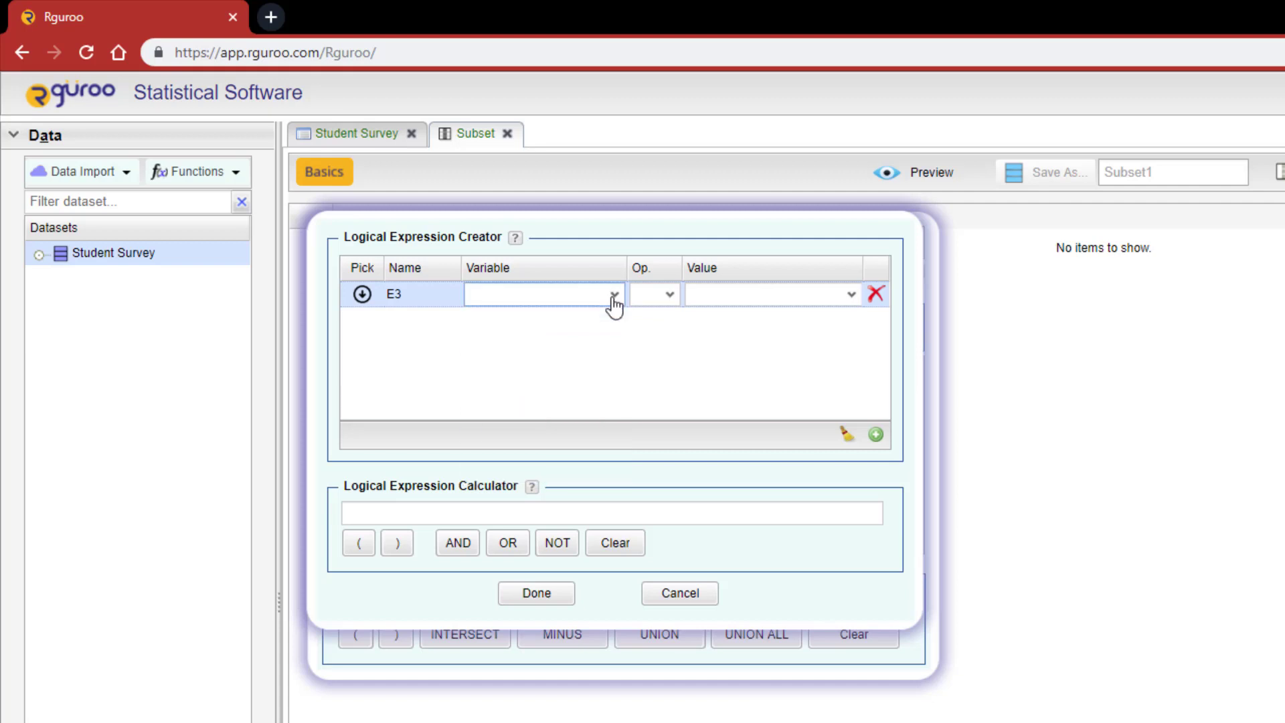
left_click(681, 308)
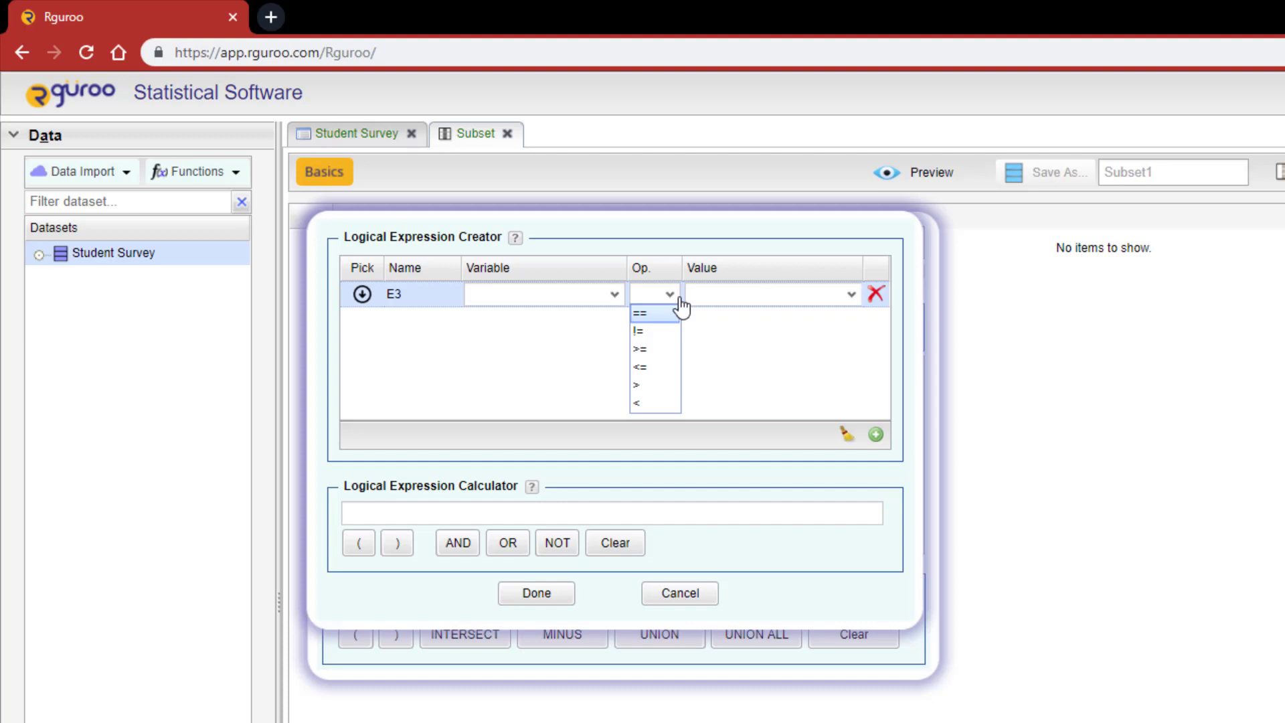
left_click(681, 305)
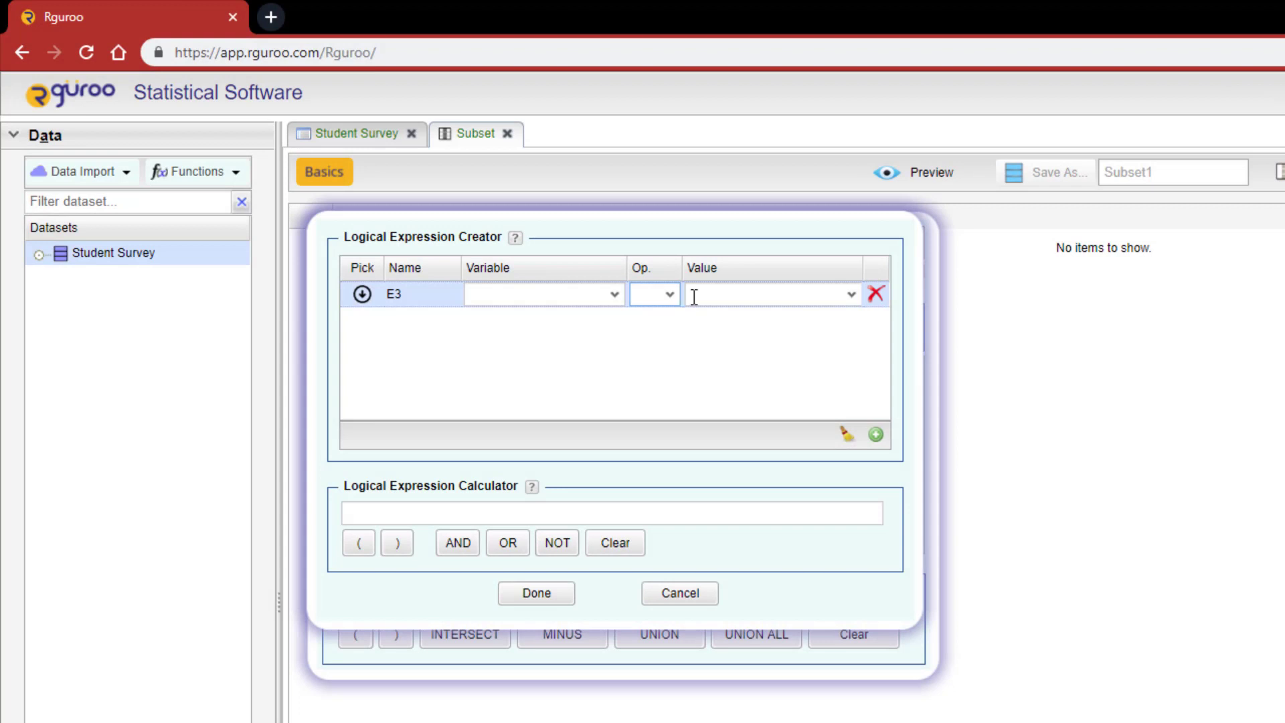
Step: Set E3's variable to HrsTV and its value to Hrs.of.Sleep
left_click(700, 296)
left_click(611, 296)
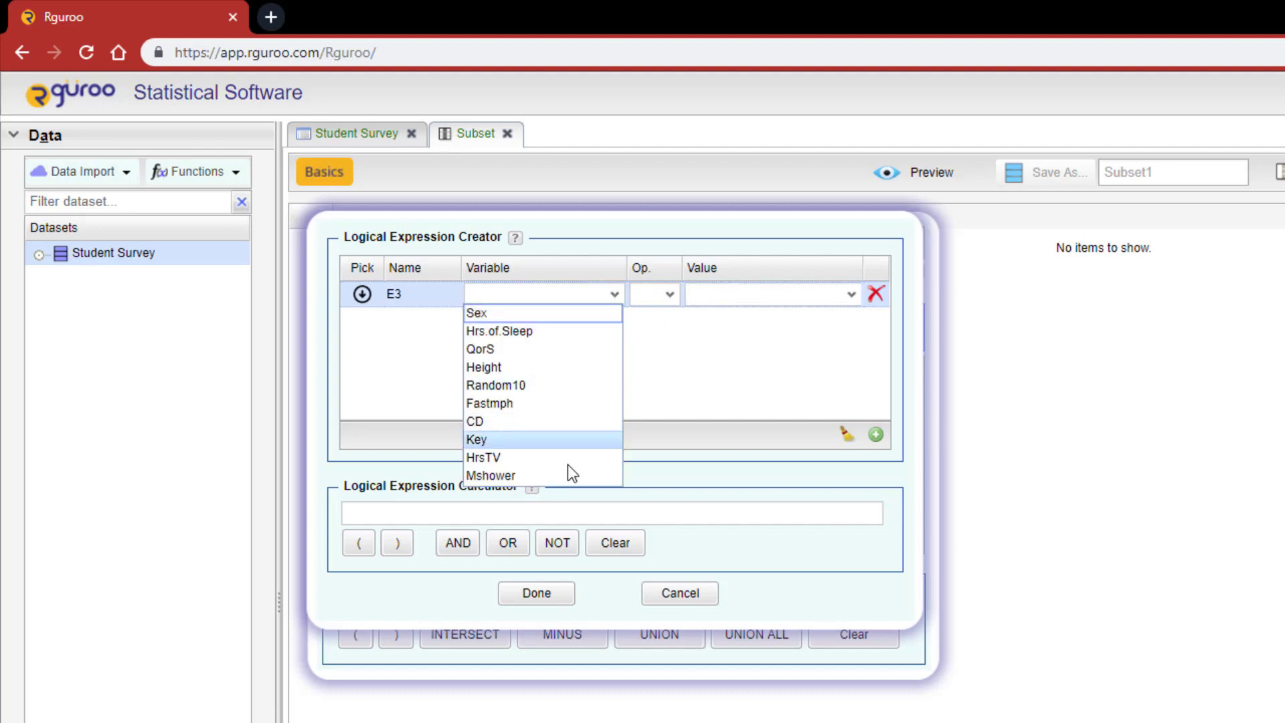
left_click(567, 460)
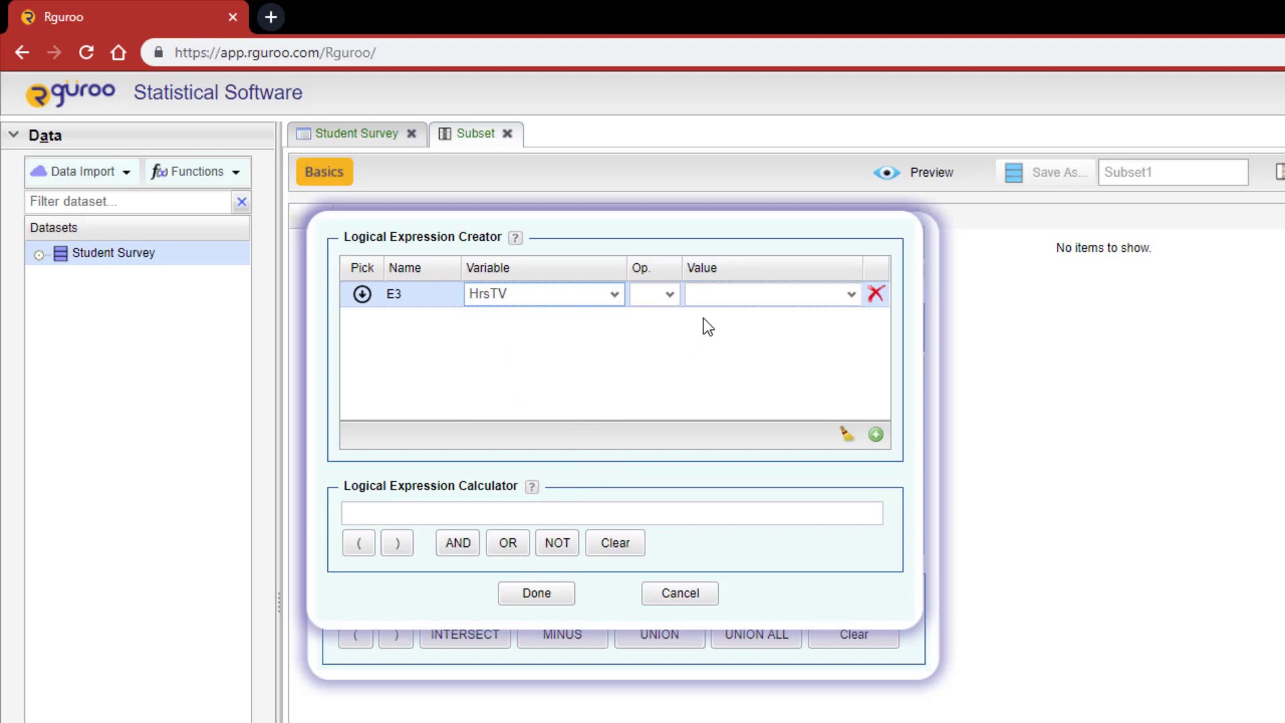
left_click(719, 295)
type("8")
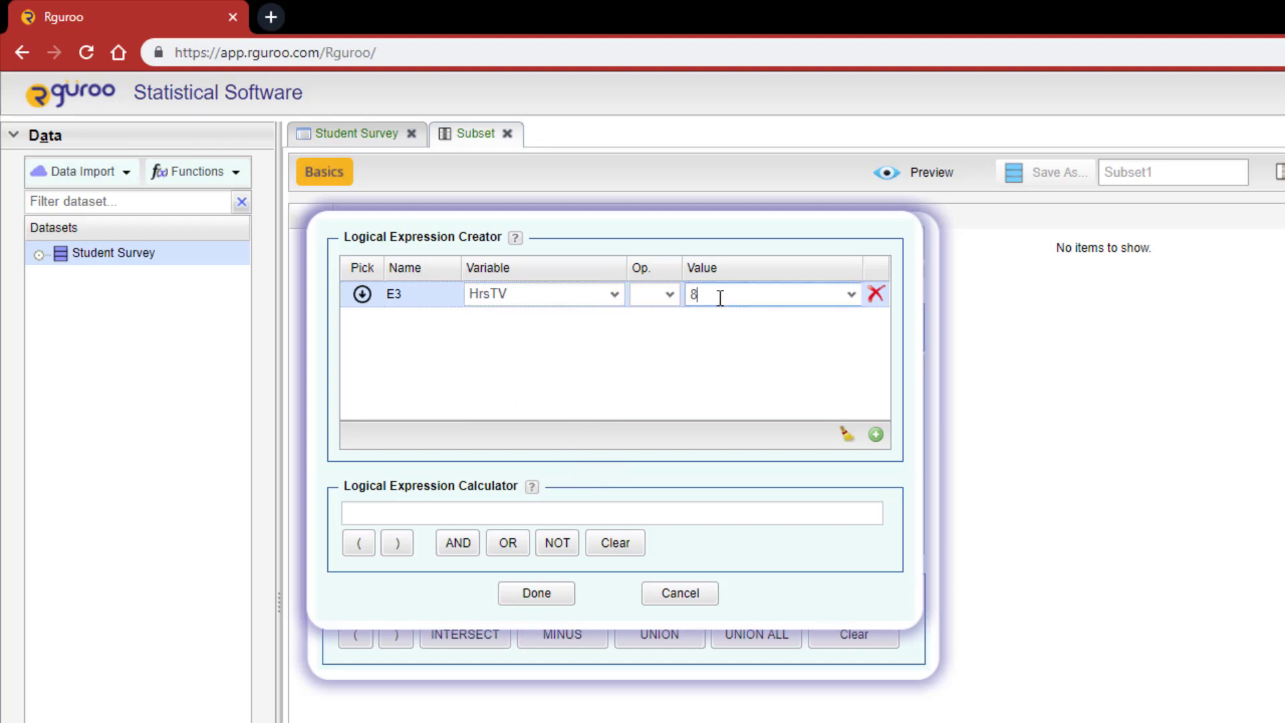
key("BackSpace")
left_click(853, 297)
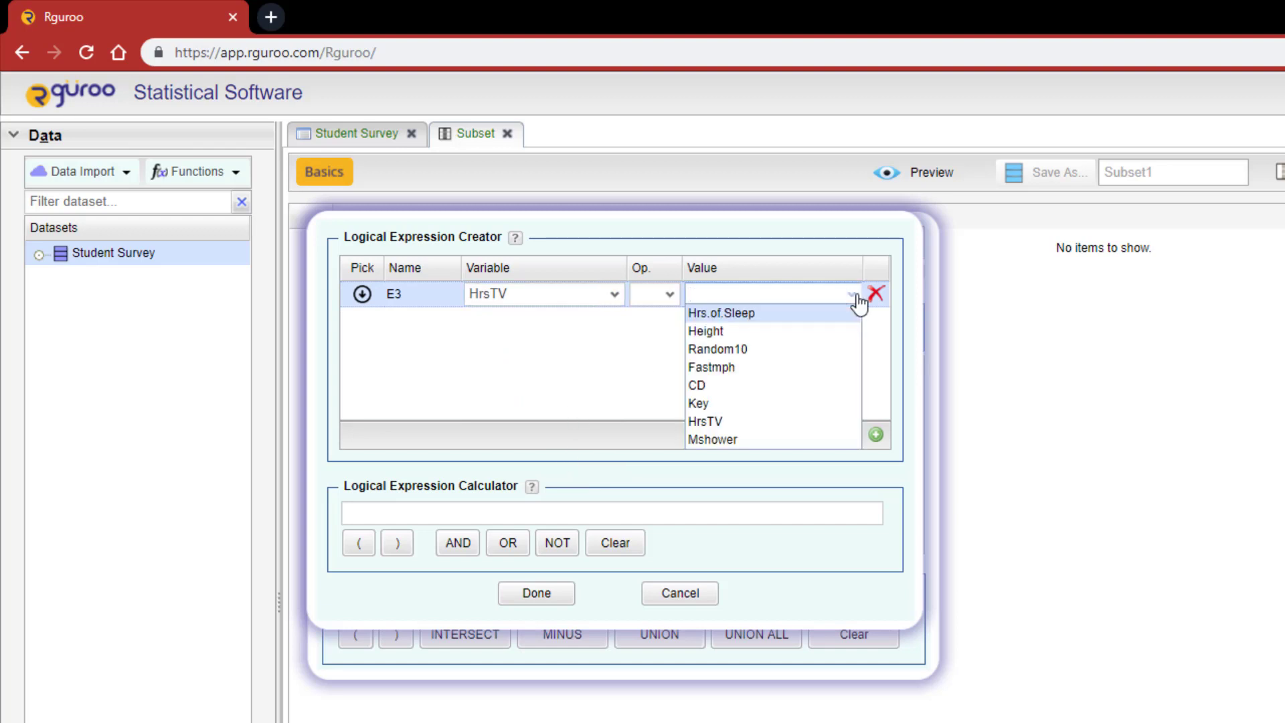
left_click(822, 315)
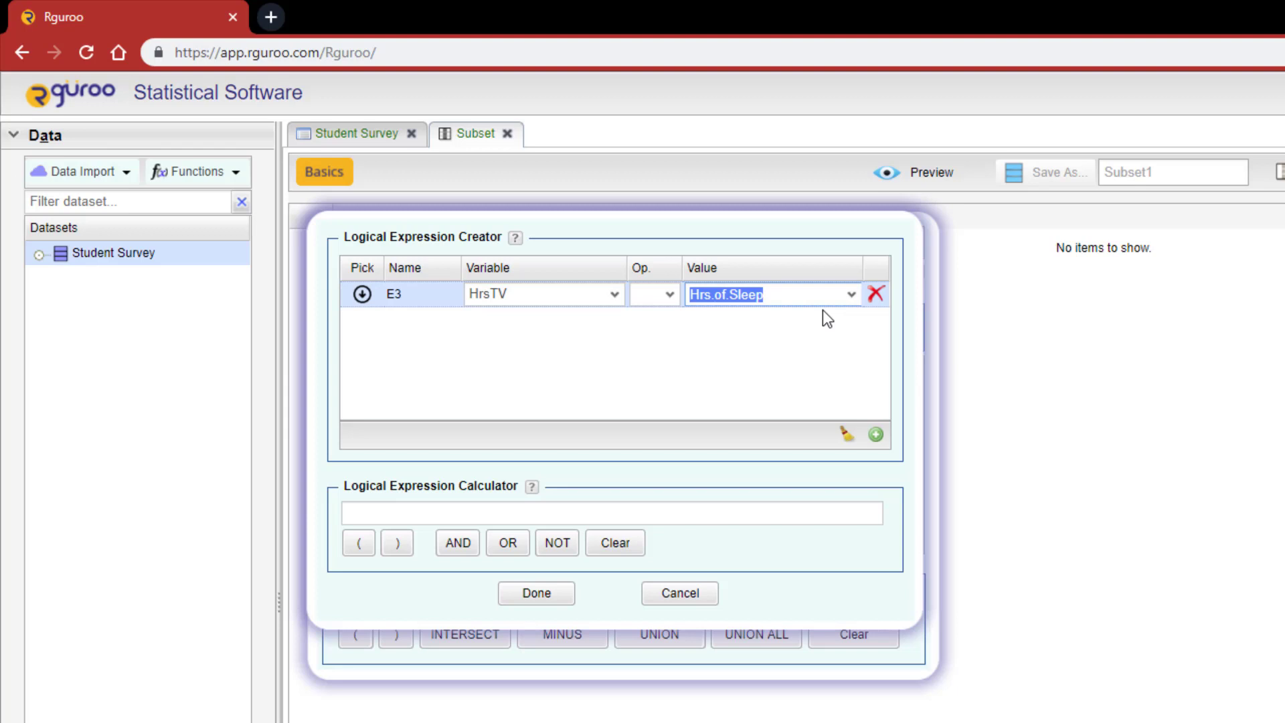
Step: Change E3 to Fastmph > 100, replacing the old Hrs.of.Sleep value
left_click(593, 296)
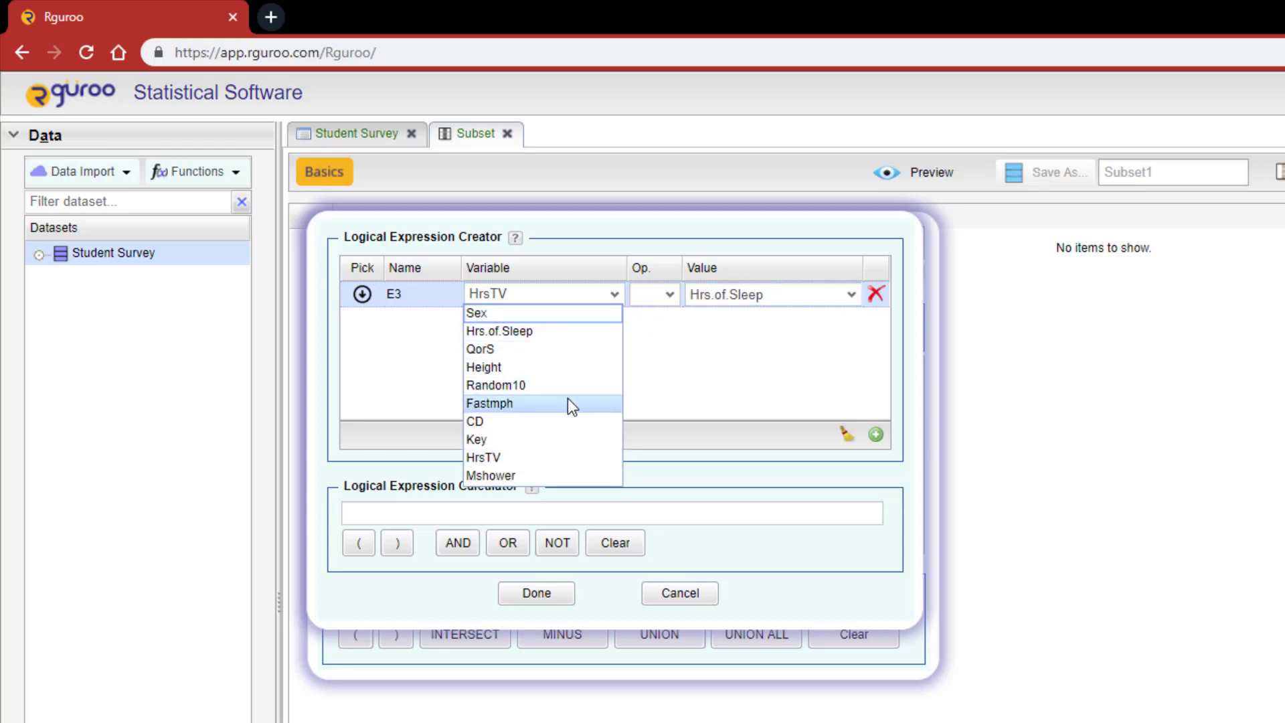
left_click(568, 401)
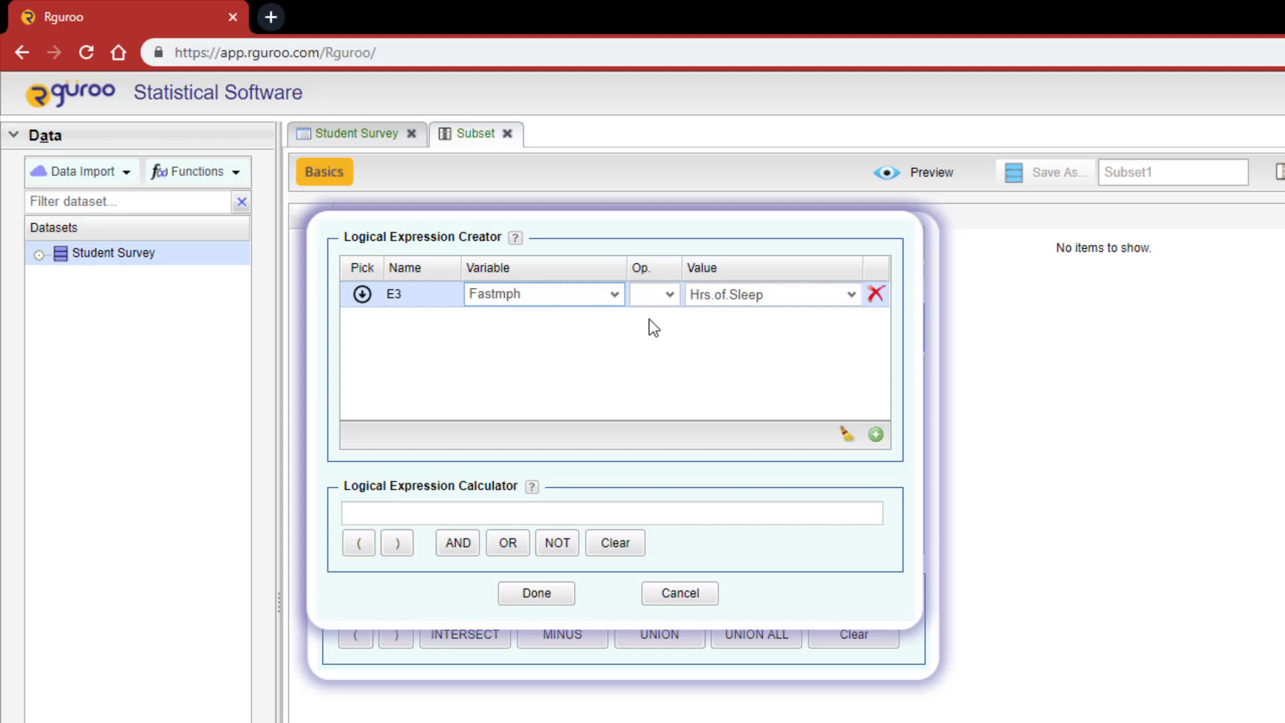
left_click(670, 299)
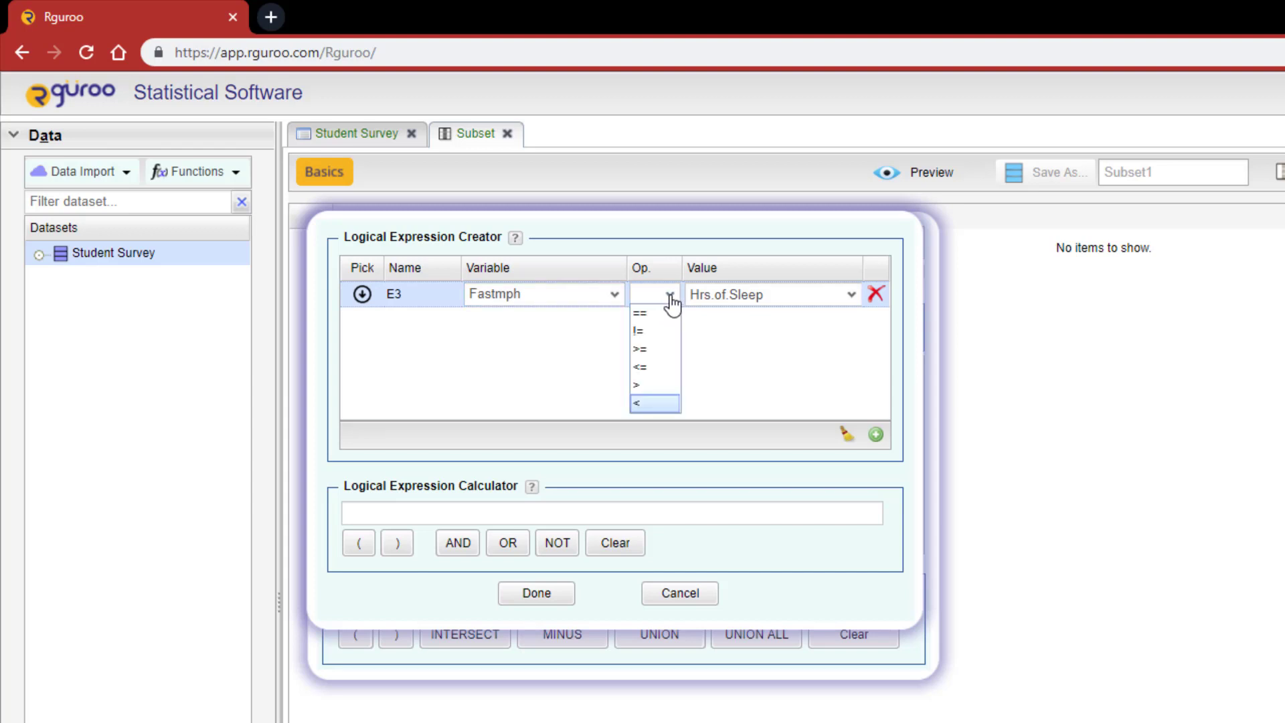
left_click(666, 385)
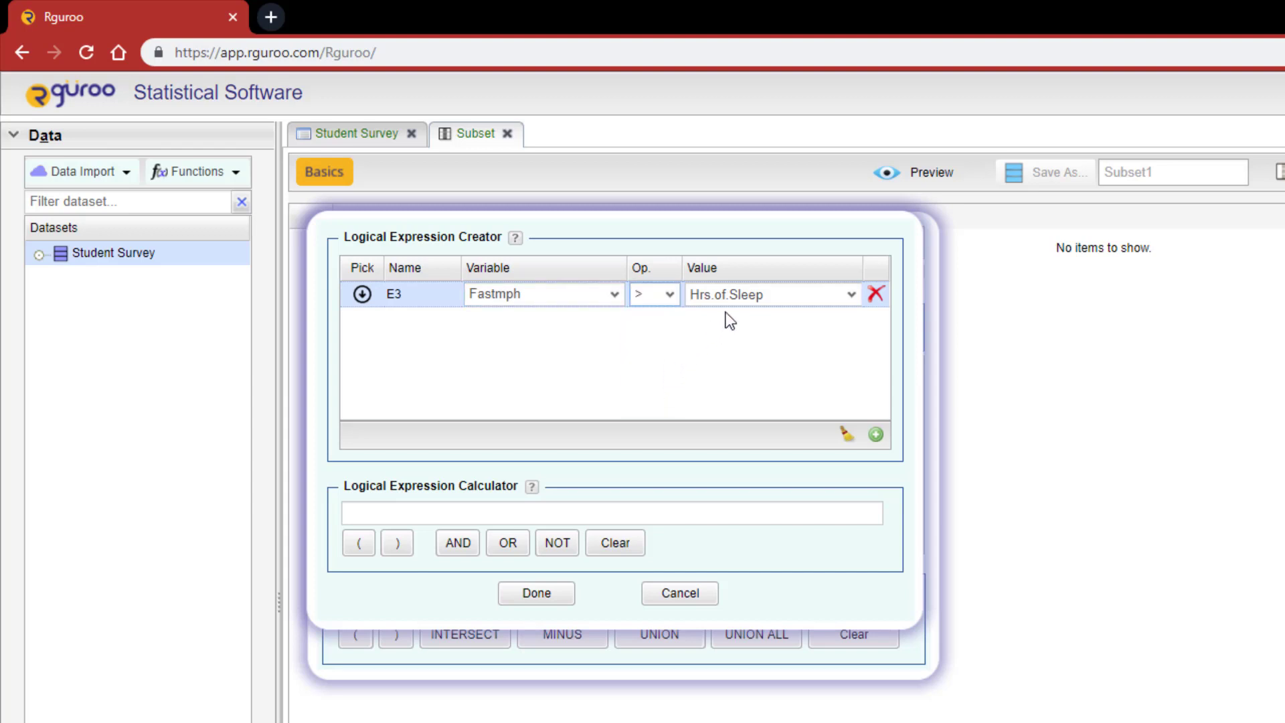
left_click(740, 294)
key("BackSpace")
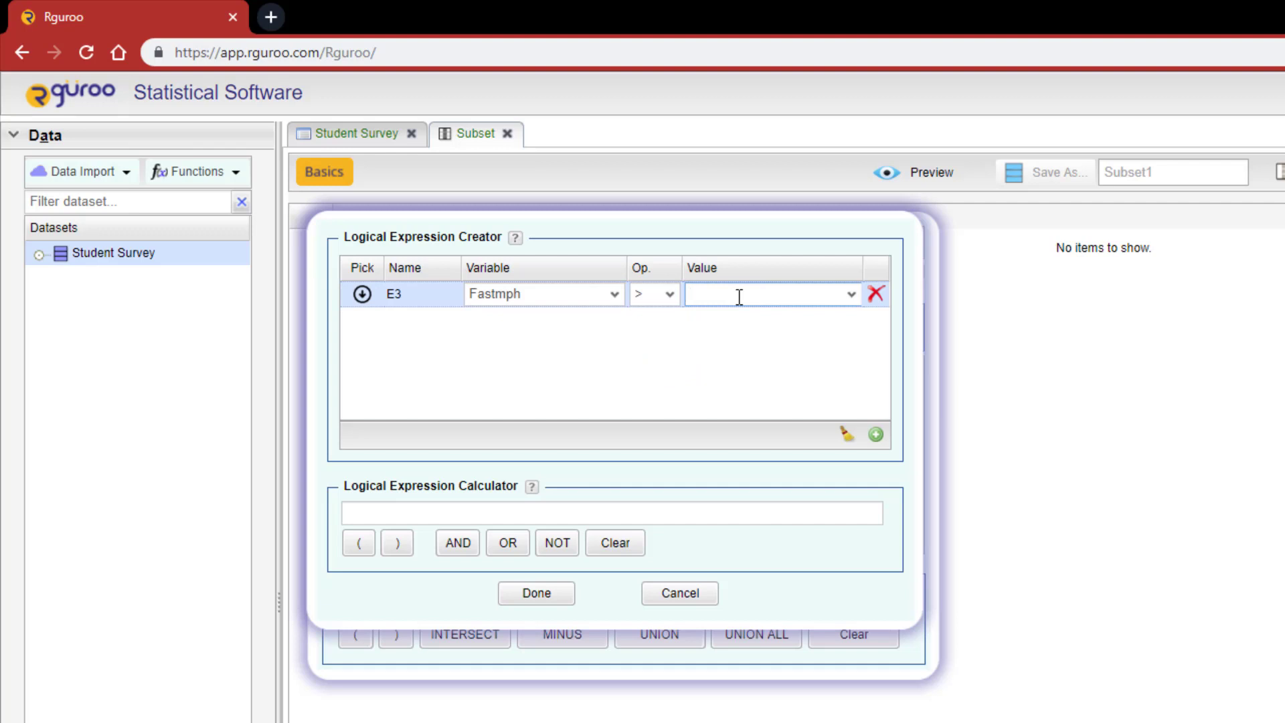
type("100")
Step: Add row E6 as Sex == 'M' and insert E6 into the calculator
left_click(878, 437)
left_click(615, 320)
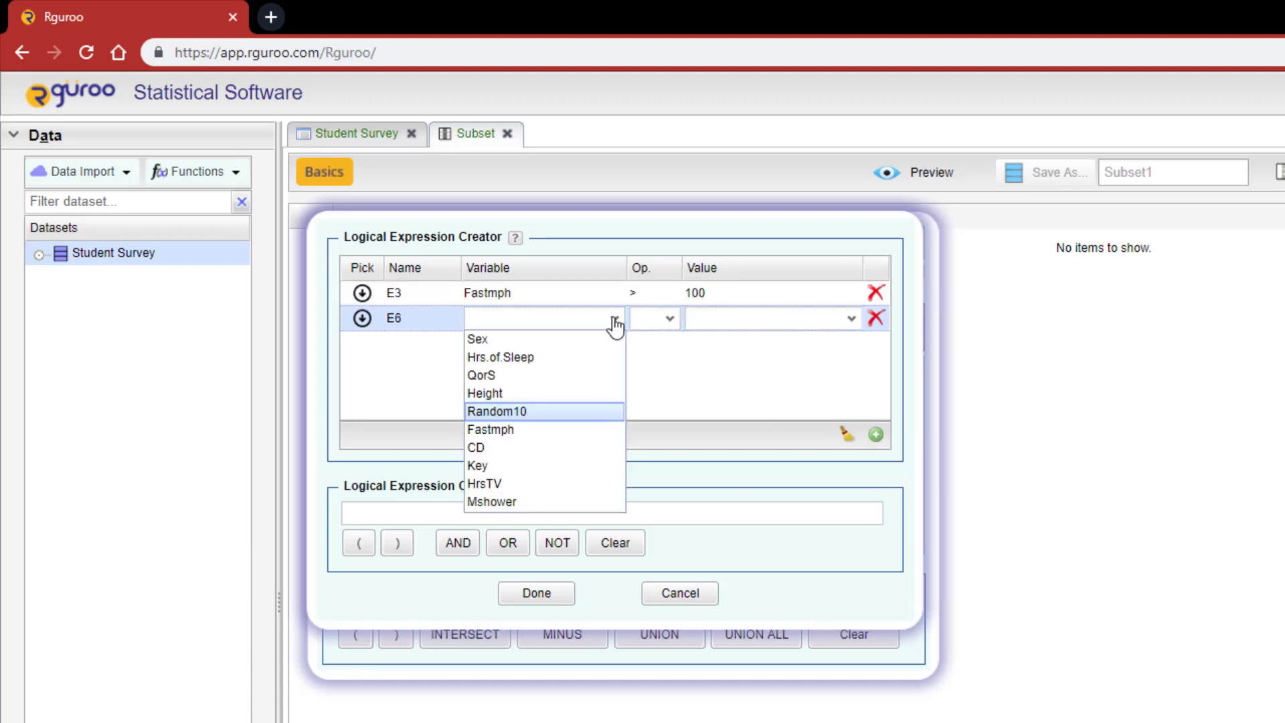
left_click(604, 342)
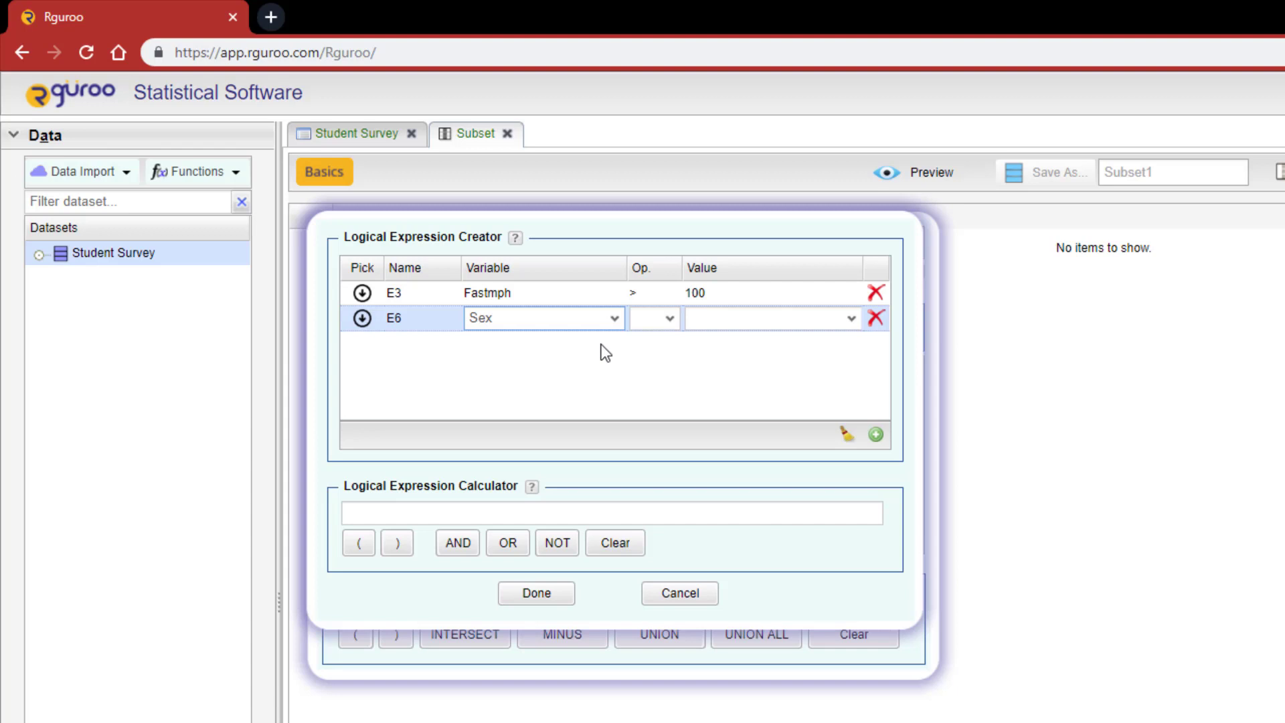
left_click(668, 319)
left_click(670, 339)
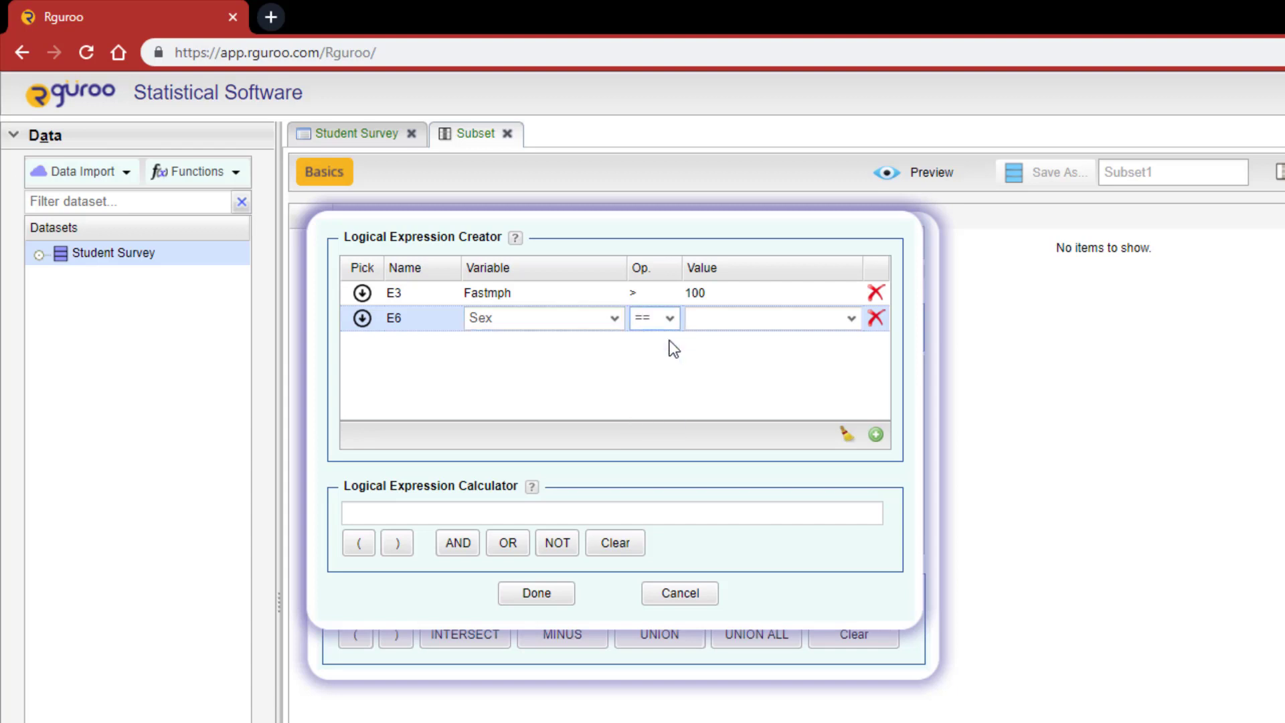
left_click(855, 326)
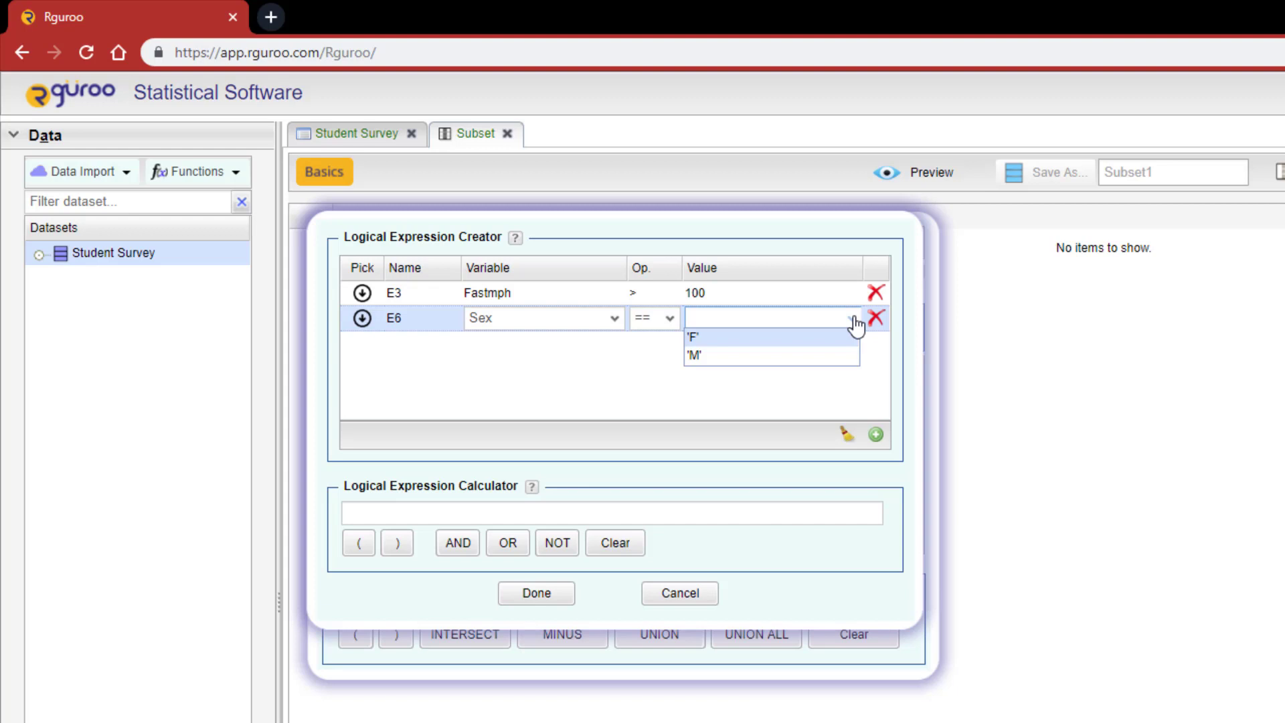
left_click(840, 356)
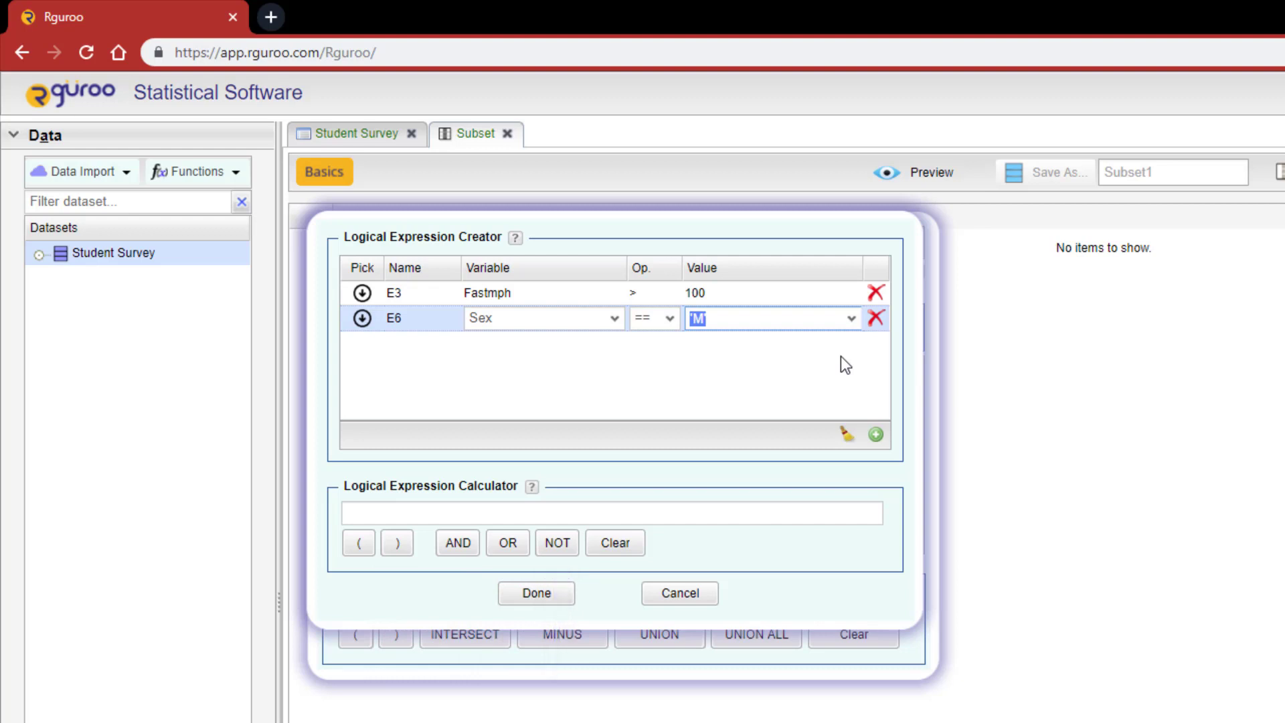
left_click(363, 319)
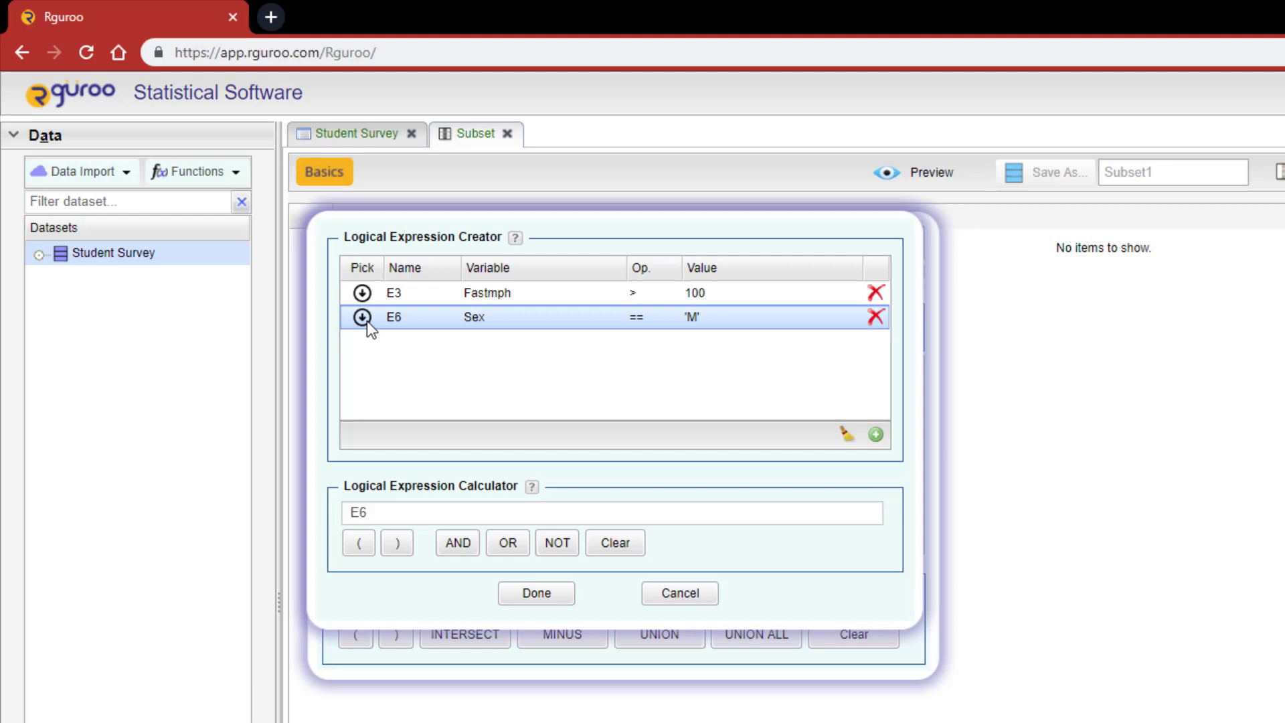
Step: Complete the expression as E6 AND E3 and save it as row selection L3
left_click(452, 548)
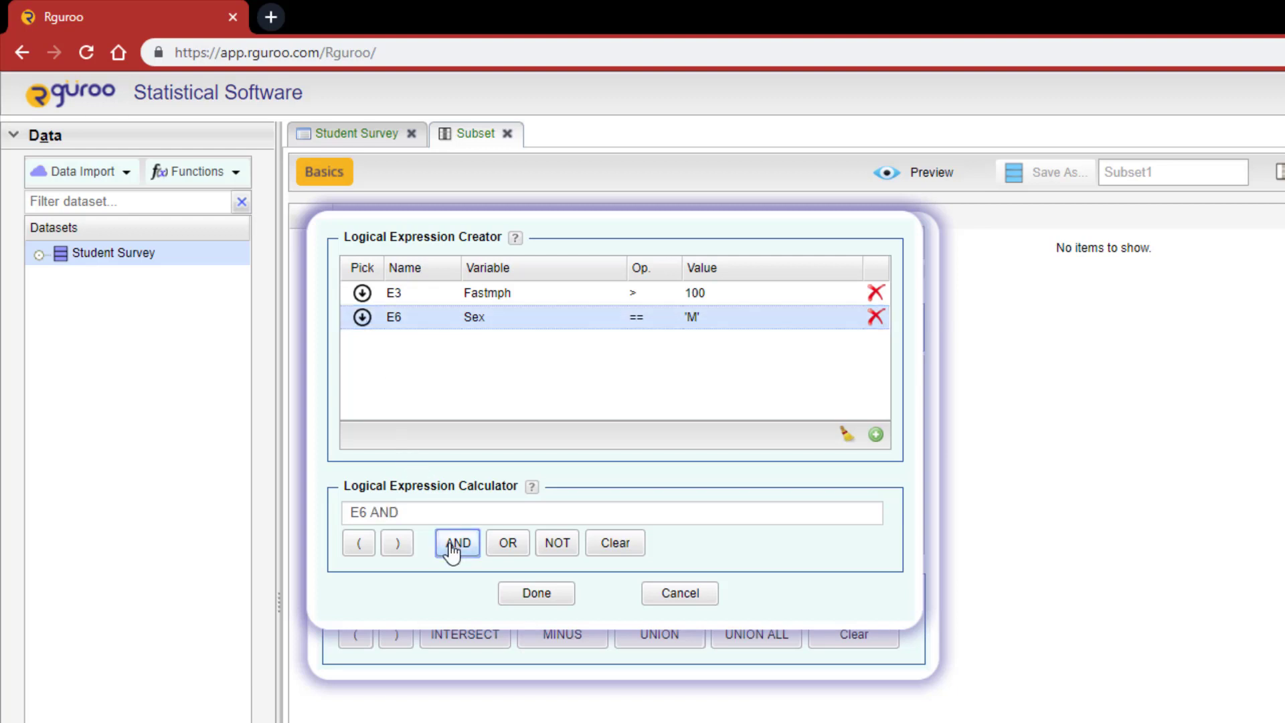
left_click(363, 292)
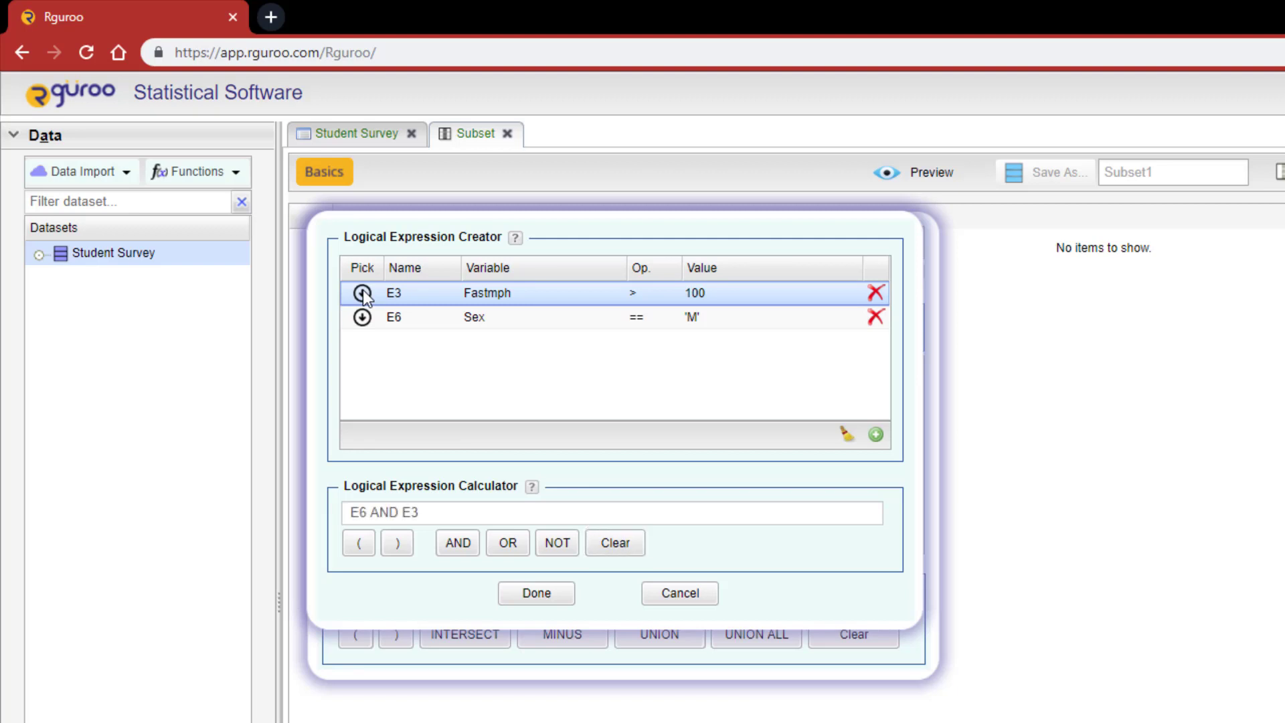
left_click(514, 594)
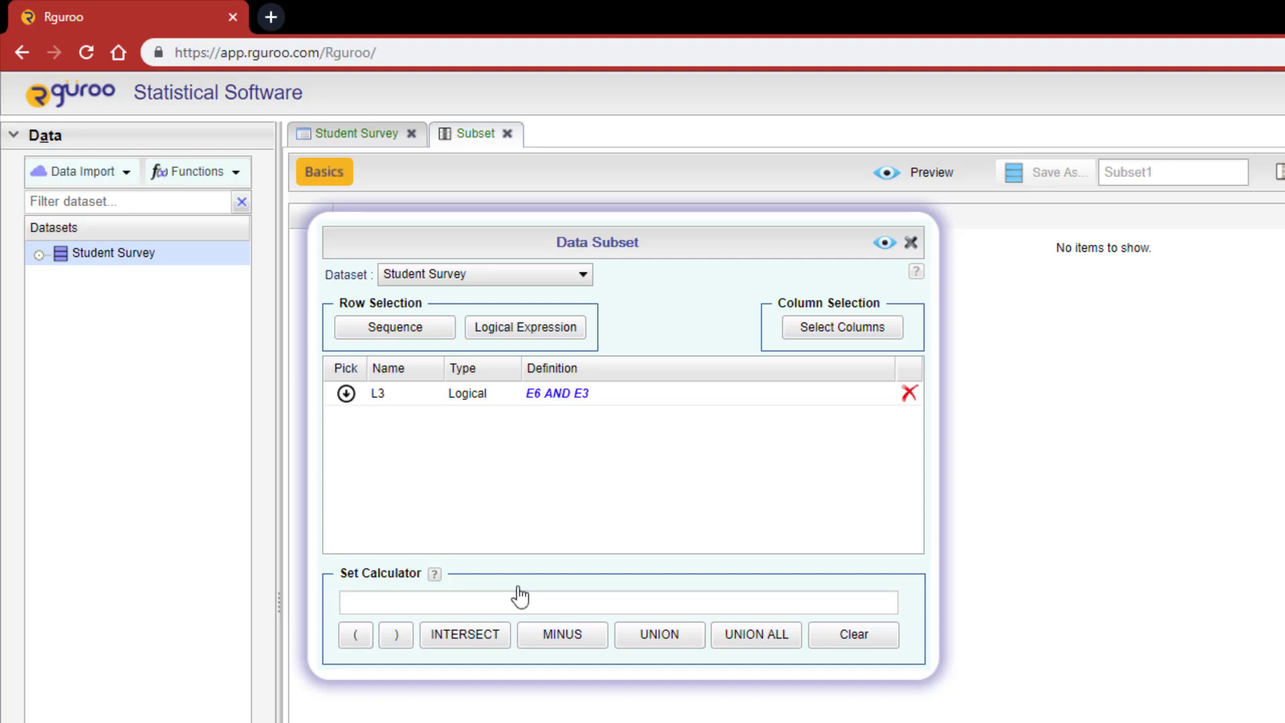
Step: Review L3 without changes, then preview the subset of fast male drivers
double_click(638, 393)
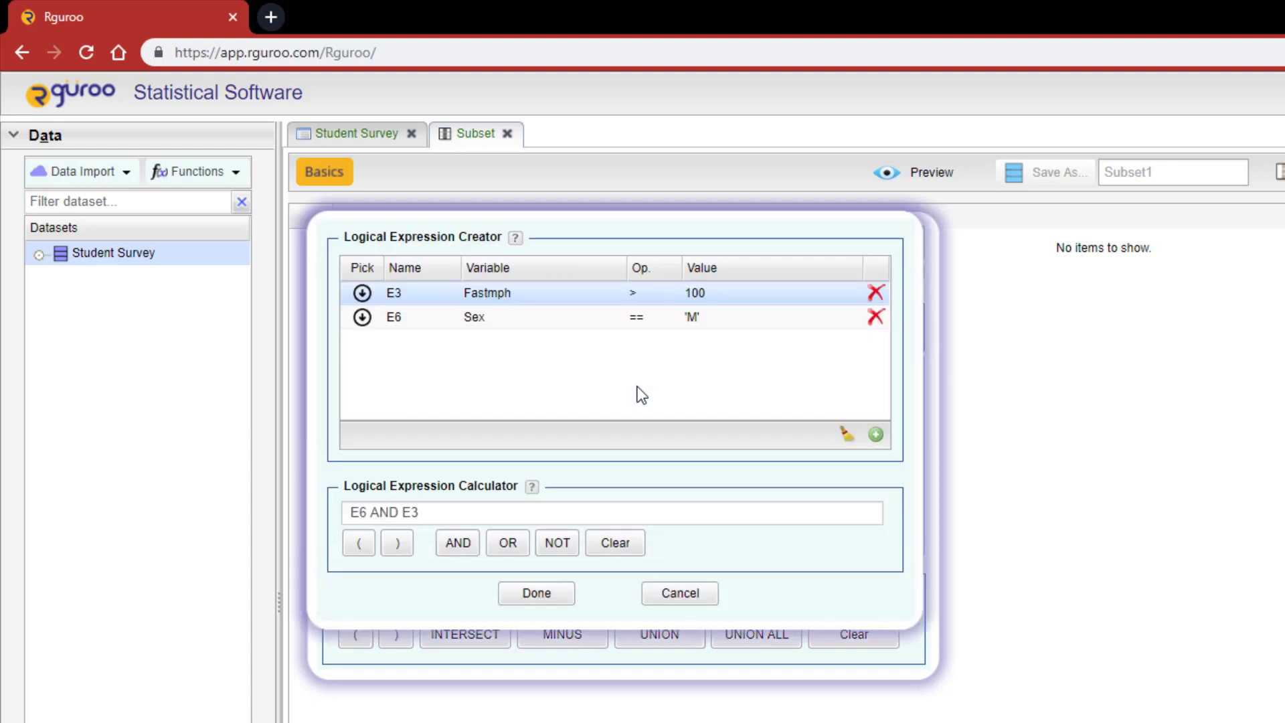
left_click(668, 597)
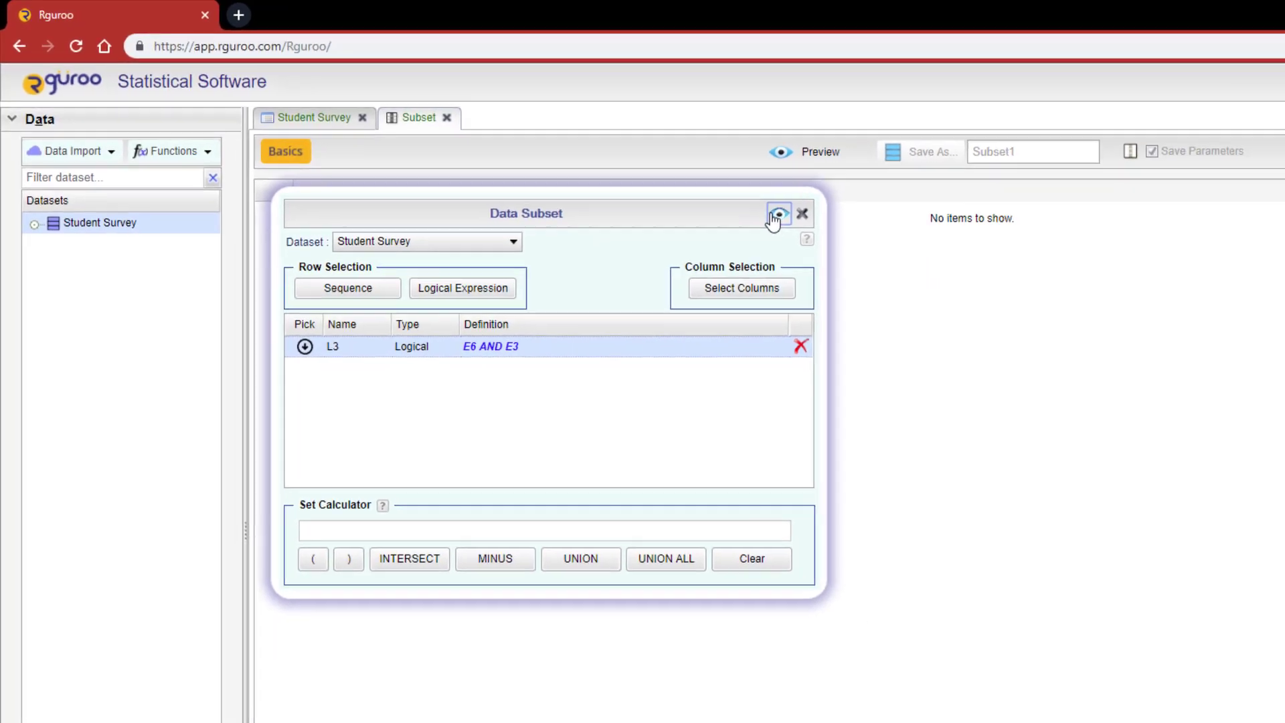
left_click(778, 215)
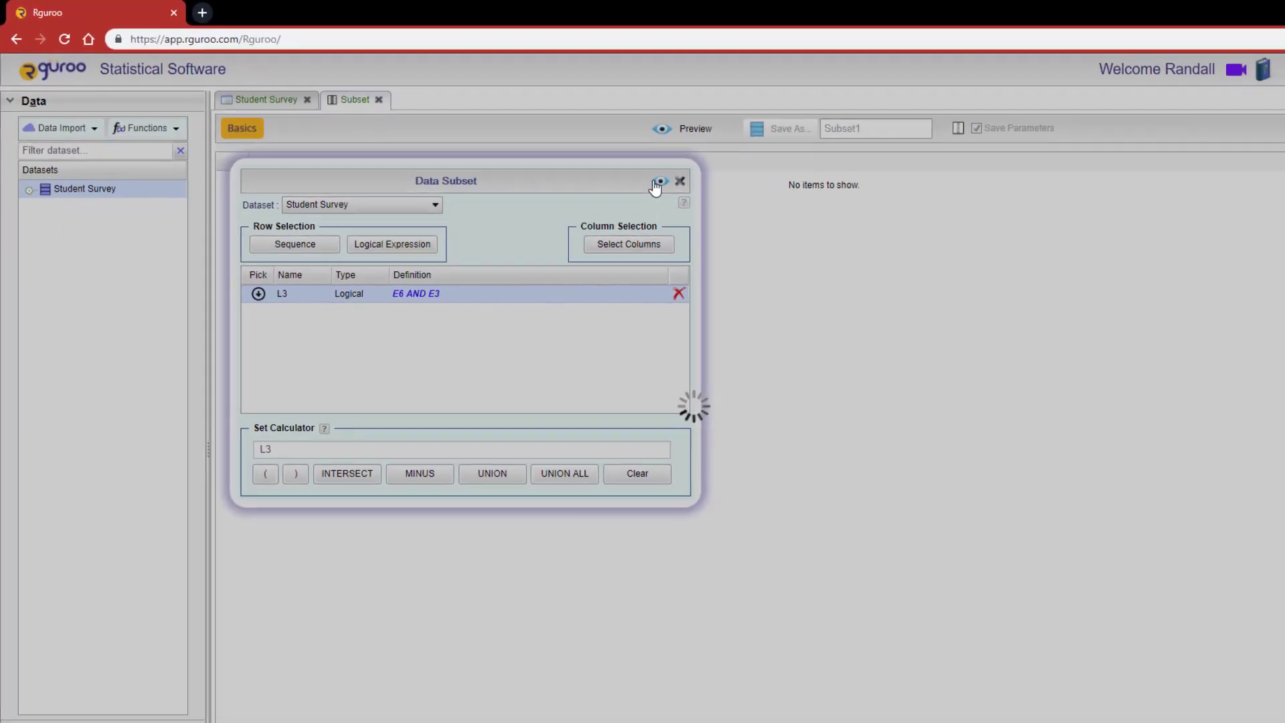